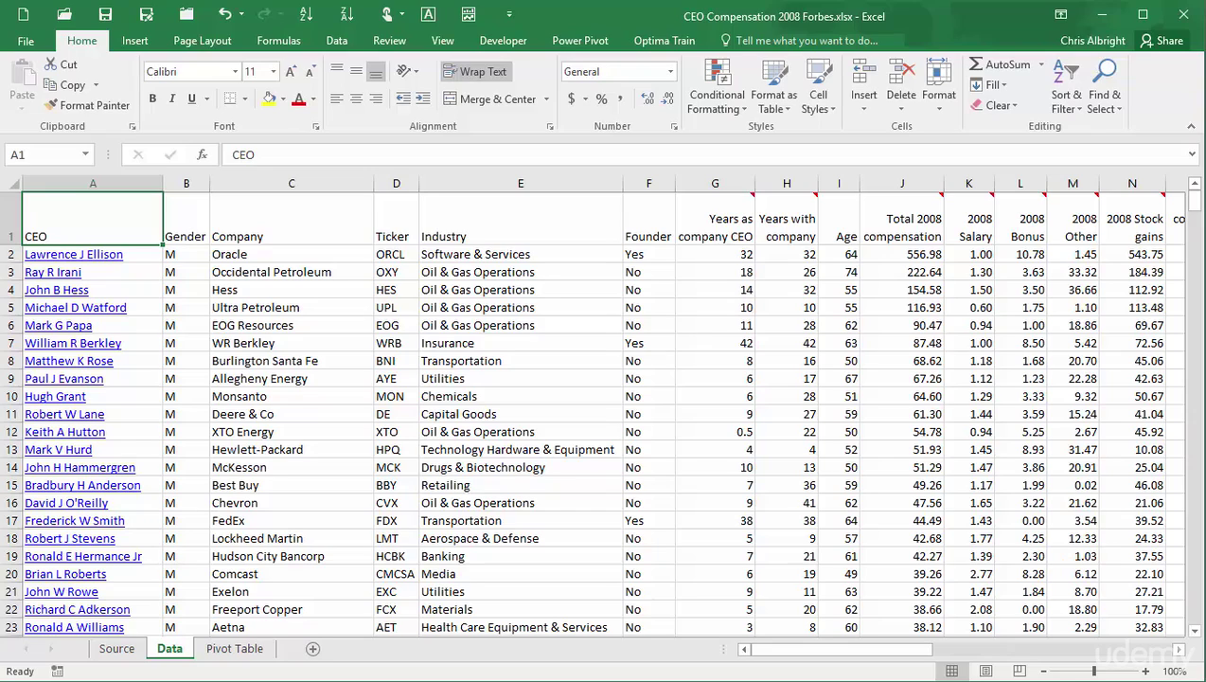
# - Turn on deferred layout updates for the empty pivot table on the Pivot Table sheet
pyautogui.moveTo(794, 649)
pyautogui.mouseDown()
pyautogui.moveTo(957, 650)
pyautogui.moveTo(777, 665)
pyautogui.mouseUp()
pyautogui.click(246, 649)
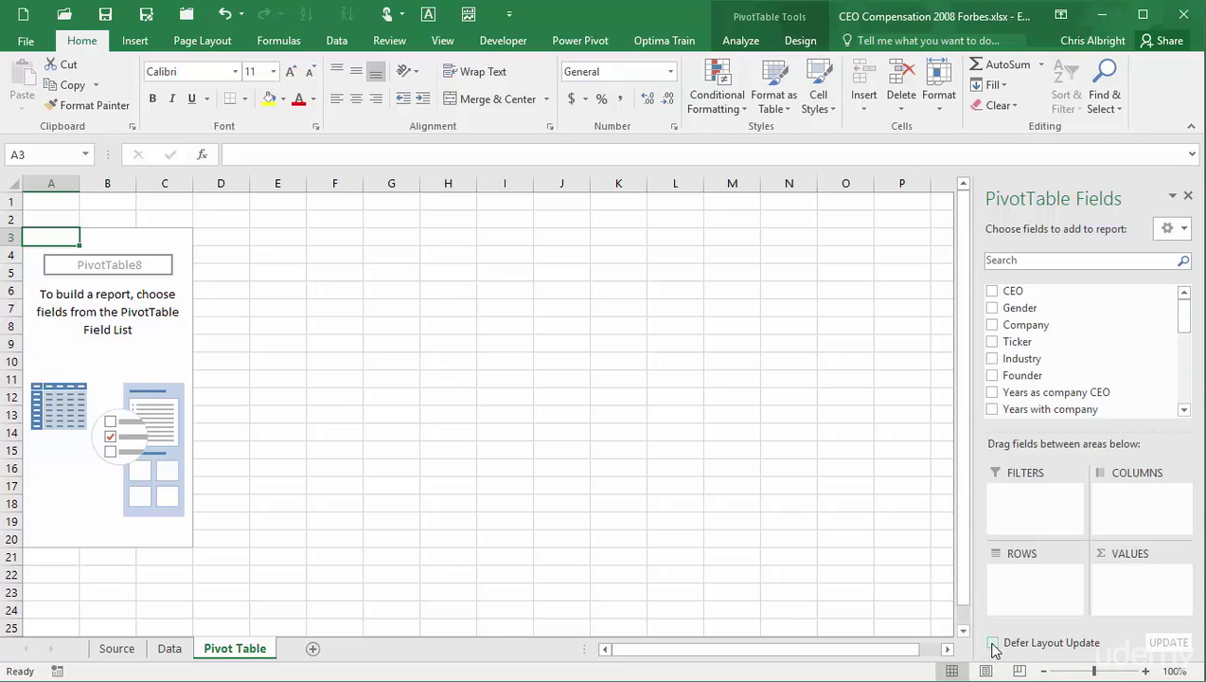
pyautogui.click(993, 644)
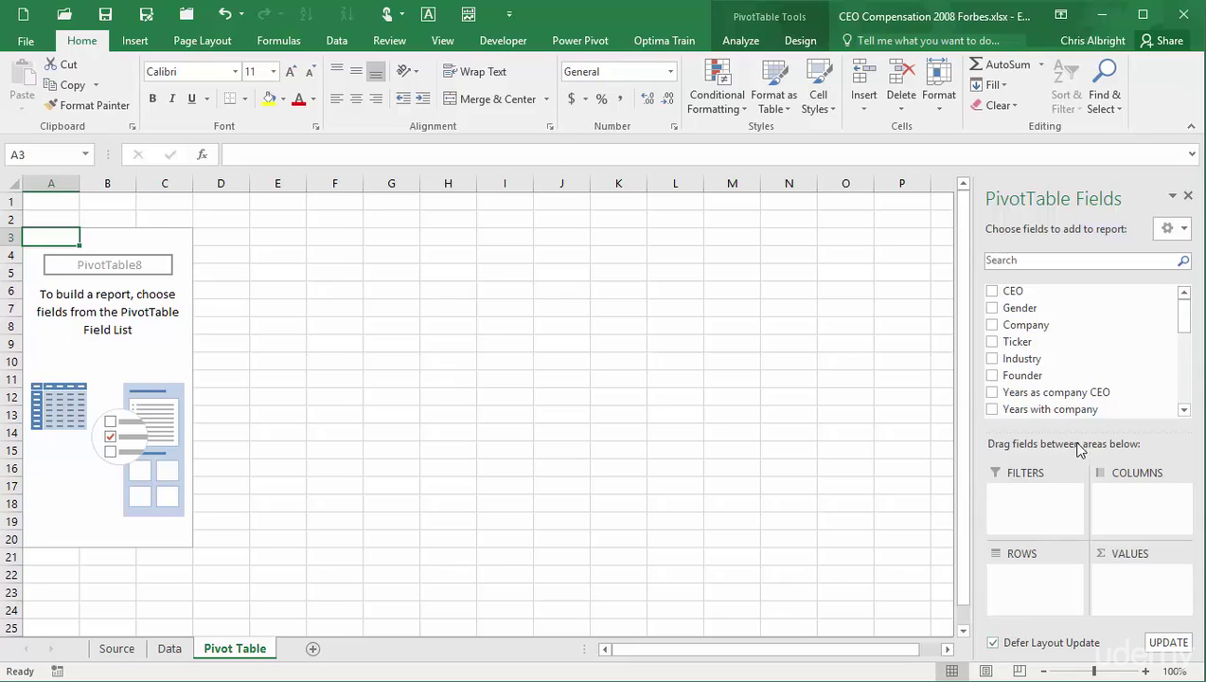
# - Place Industry in the pivot table's rows and Total 2008 compensation in its values, and update the deferred layout
pyautogui.click(992, 359)
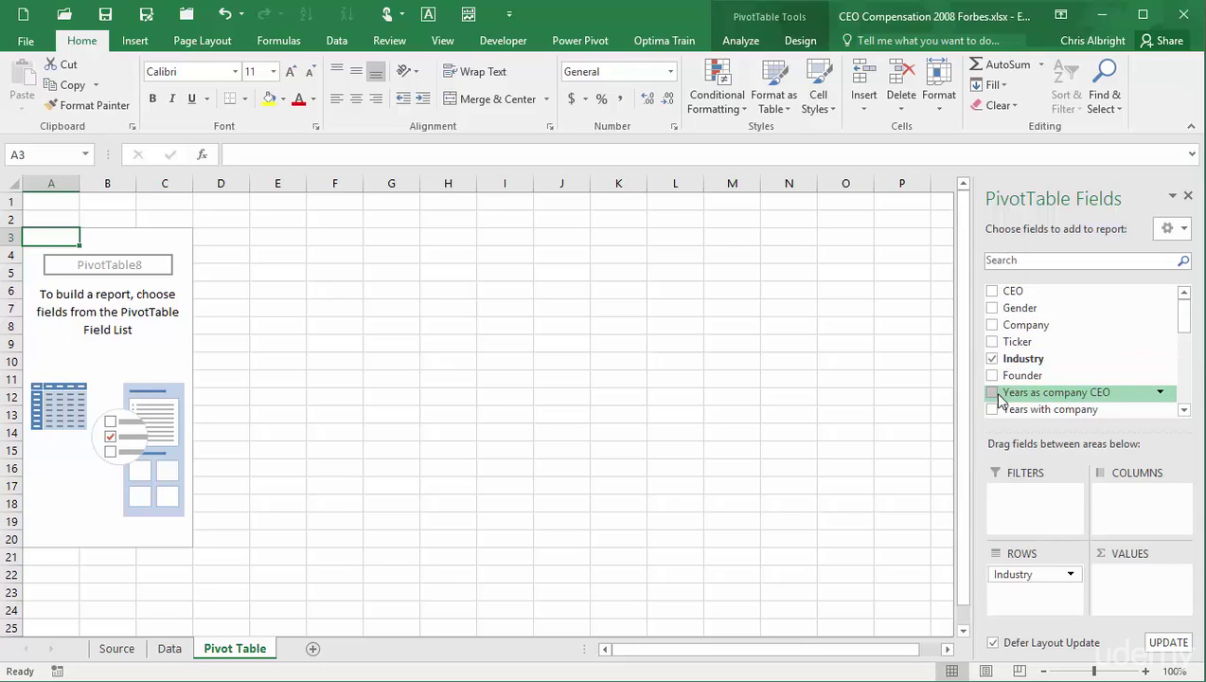
pyautogui.moveTo(1182, 318); pyautogui.dragTo(1183, 356)
pyautogui.click(993, 360)
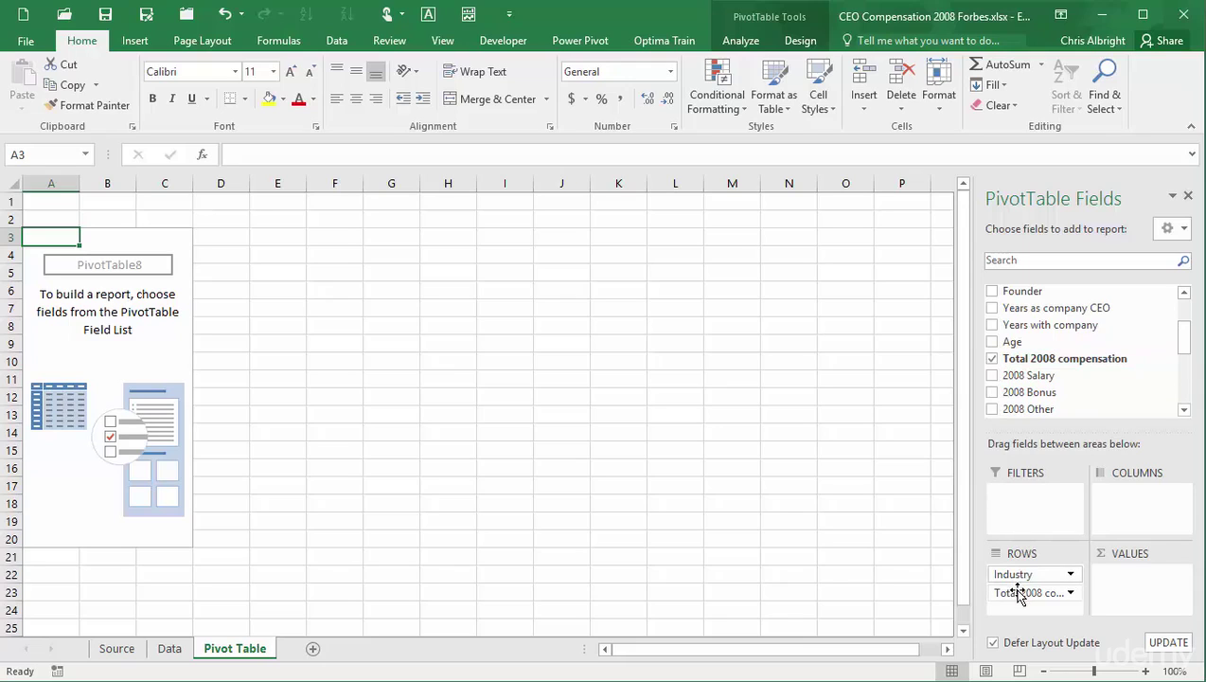
pyautogui.moveTo(1018, 594); pyautogui.dragTo(1135, 607)
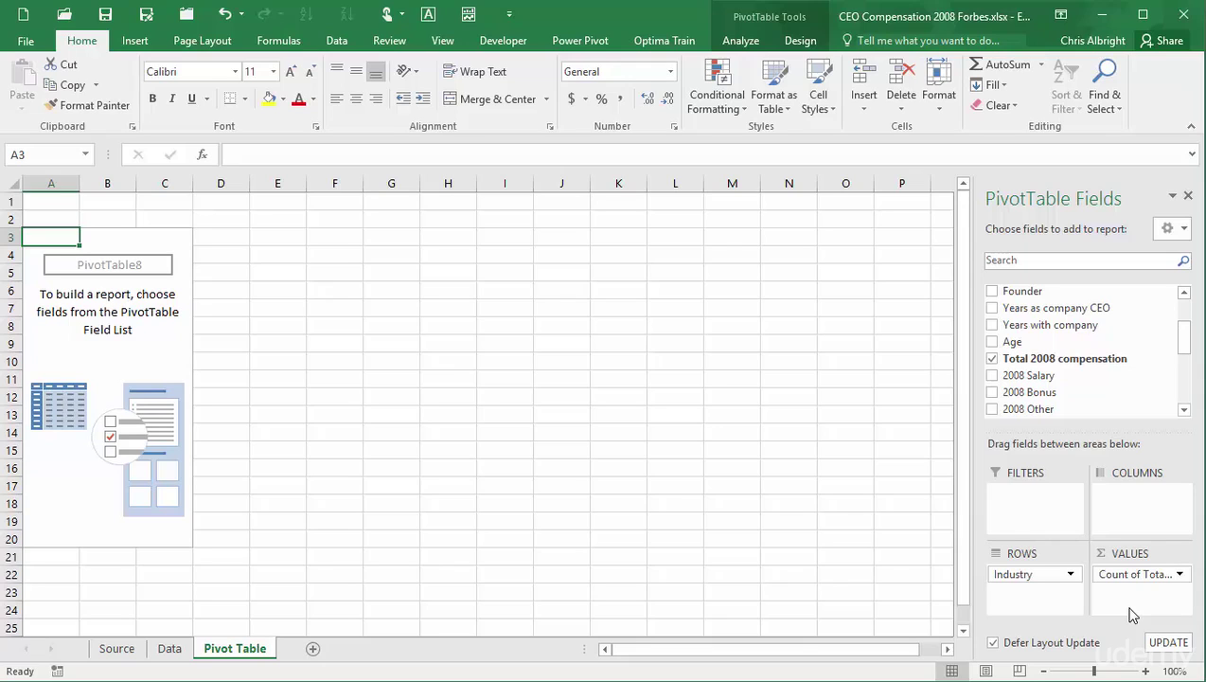
pyautogui.click(1180, 645)
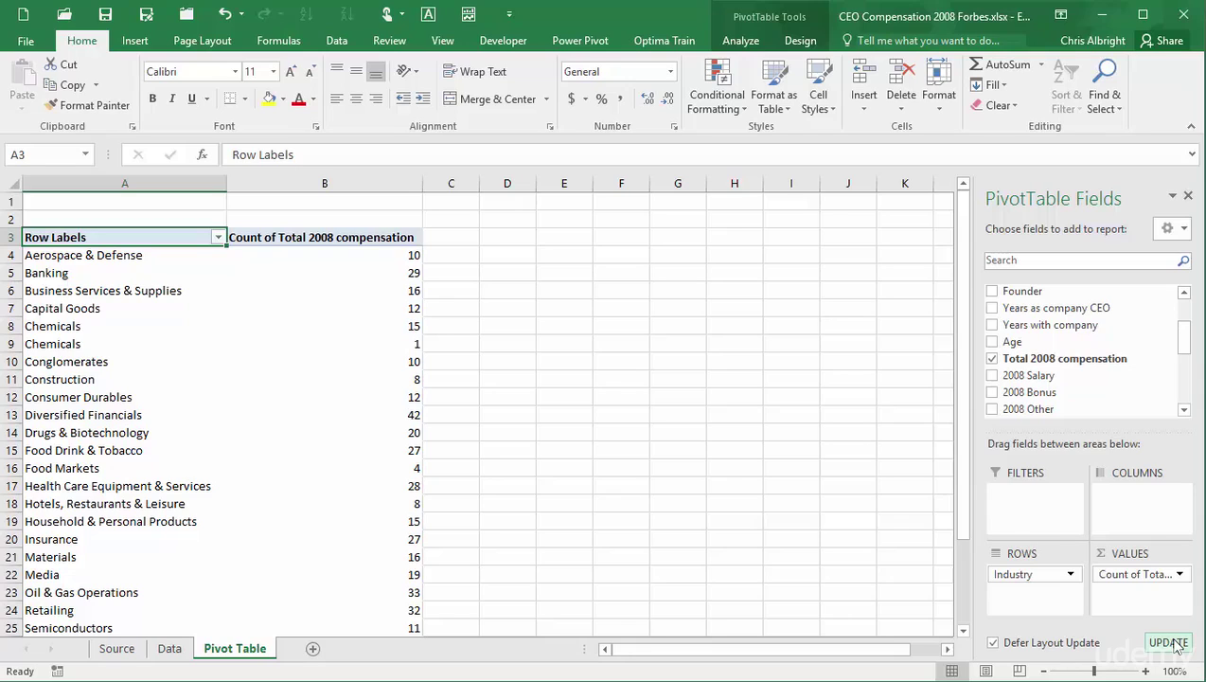
# - Check the options available for a pivot value while updates are deferred, and turn deferred layout updates off
pyautogui.rightClick(409, 287)
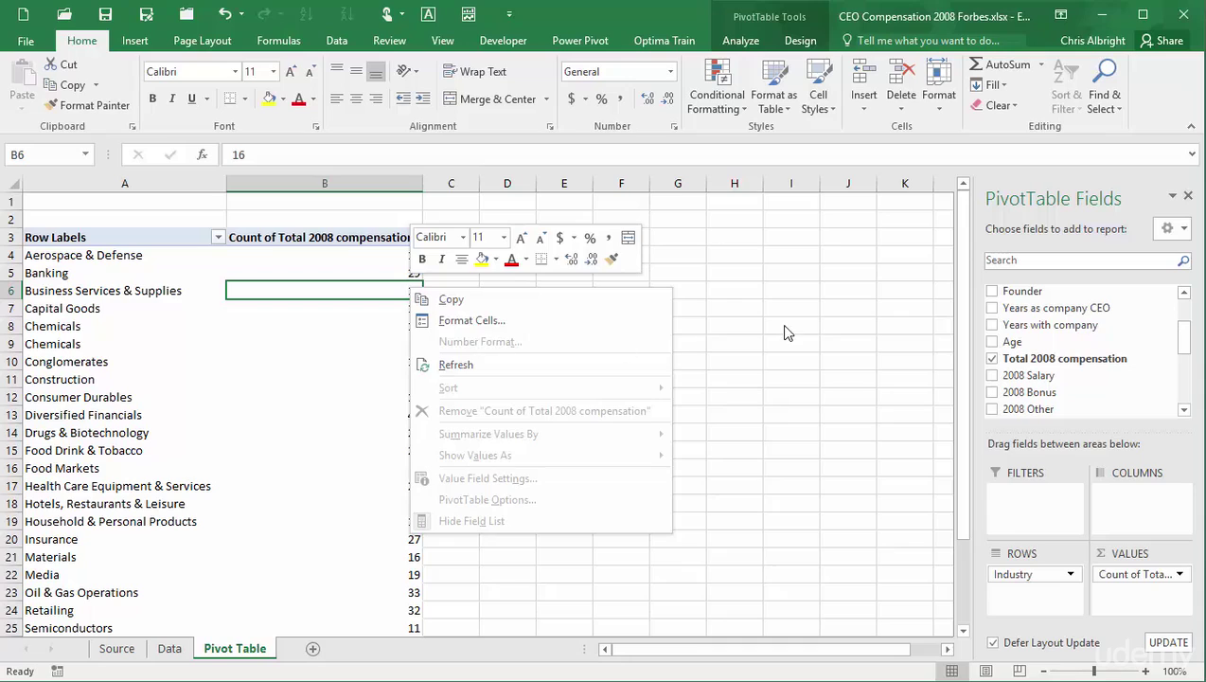
pyautogui.press('Escape')
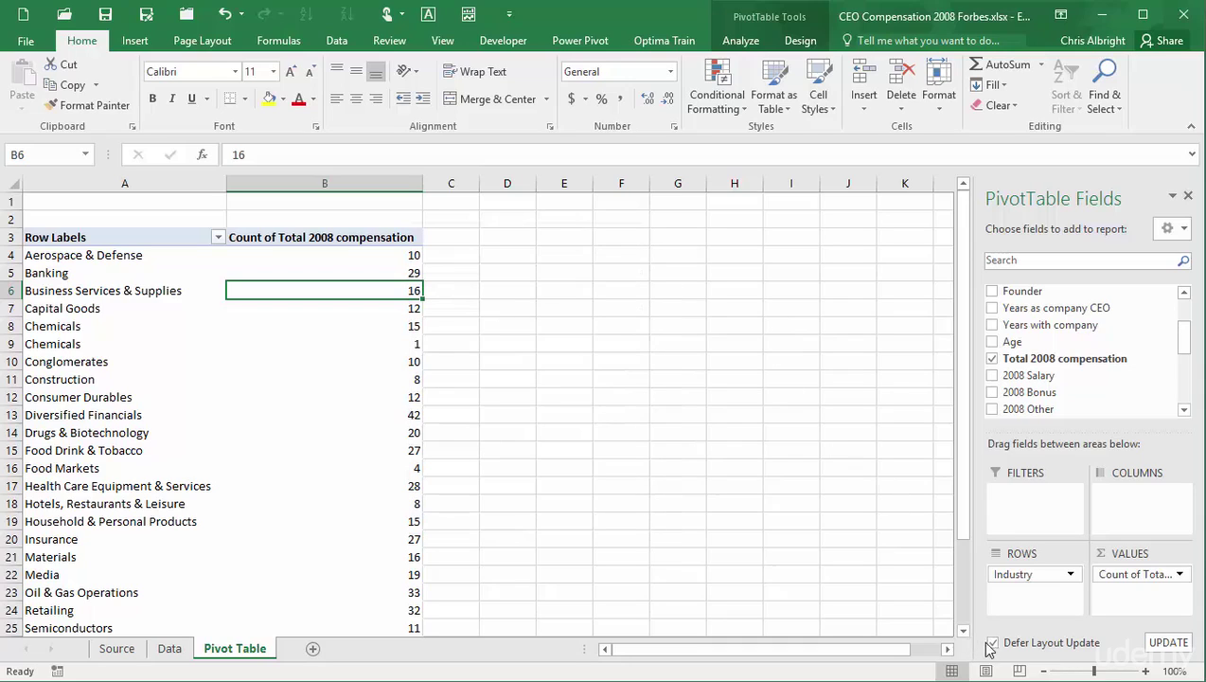
pyautogui.click(994, 644)
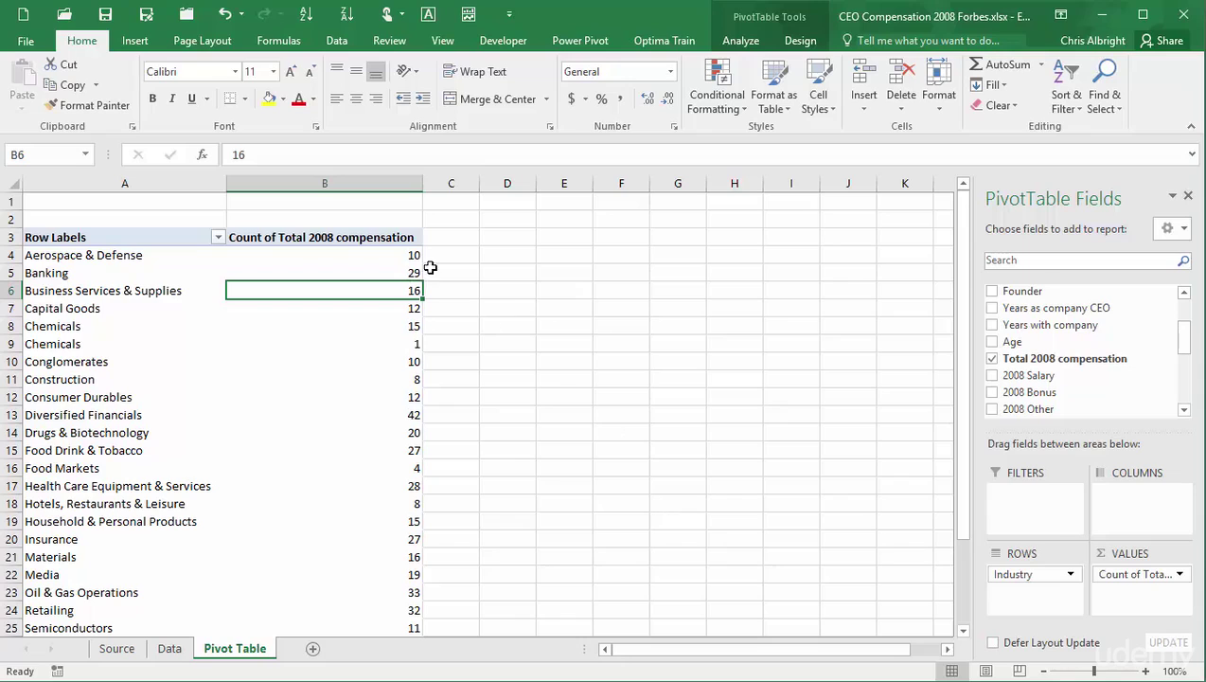
# - Summarize the Total 2008 compensation values by Sum in the pivot table
pyautogui.rightClick(416, 294)
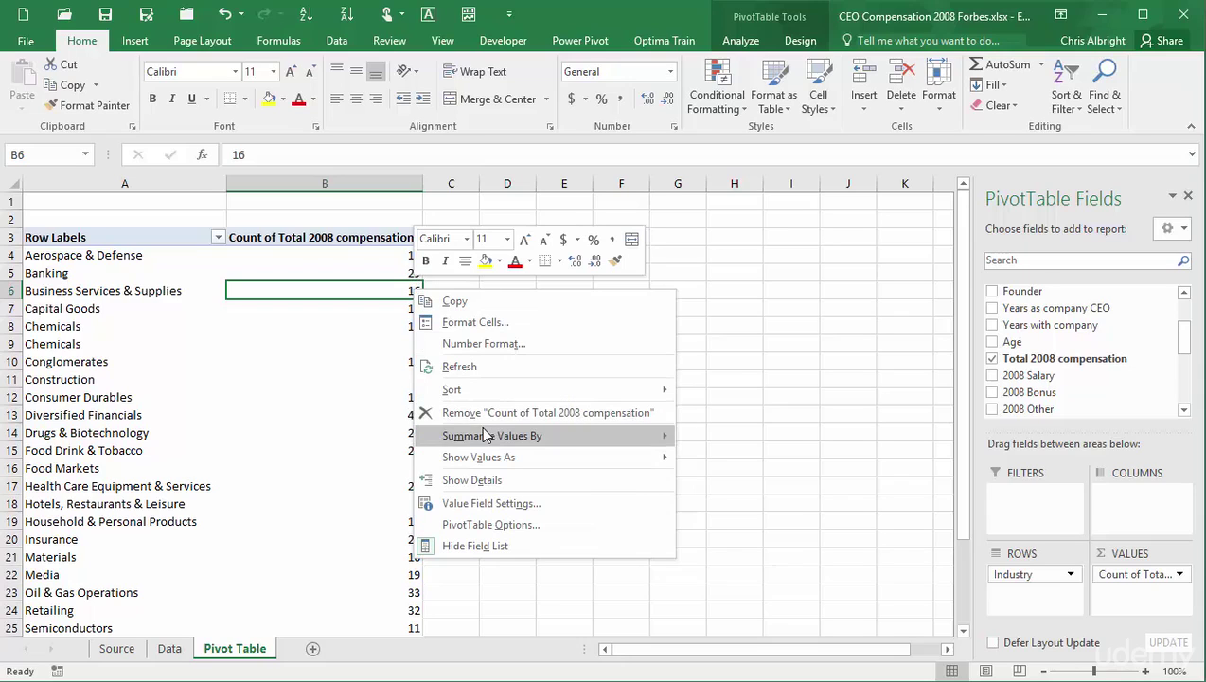
pyautogui.moveTo(479, 434)
pyautogui.click(712, 438)
# - Set the number format of the summed Total 2008 compensation values to Currency
pyautogui.rightClick(392, 289)
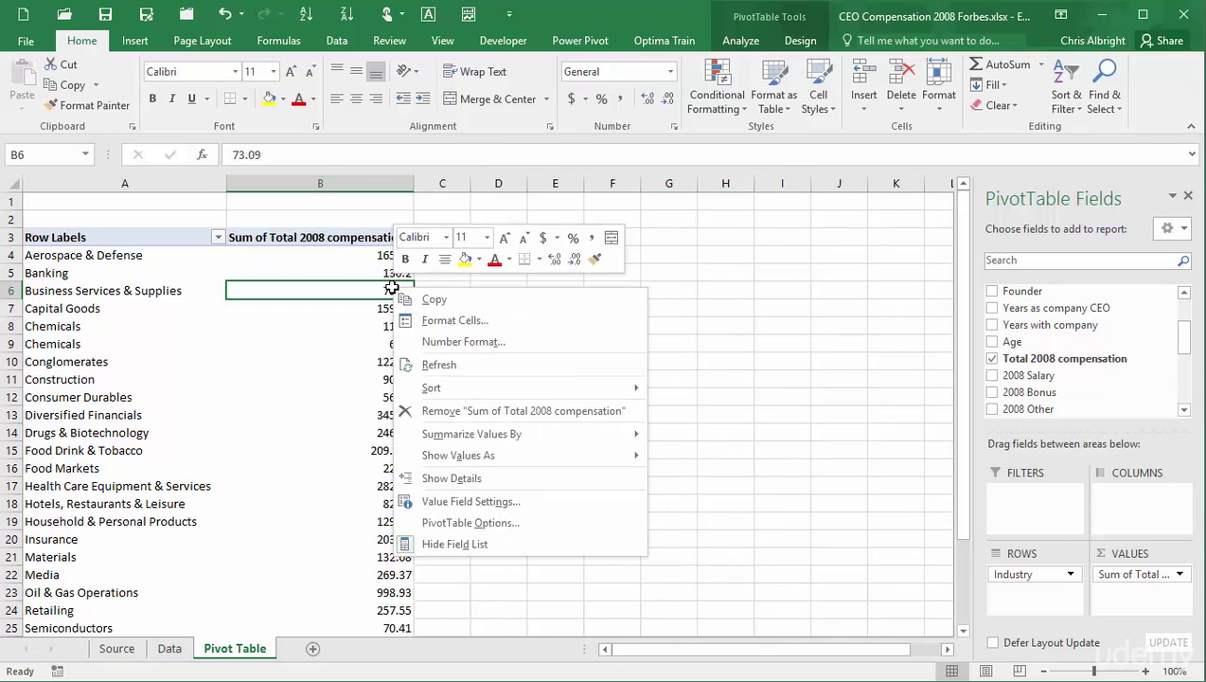
pyautogui.click(436, 351)
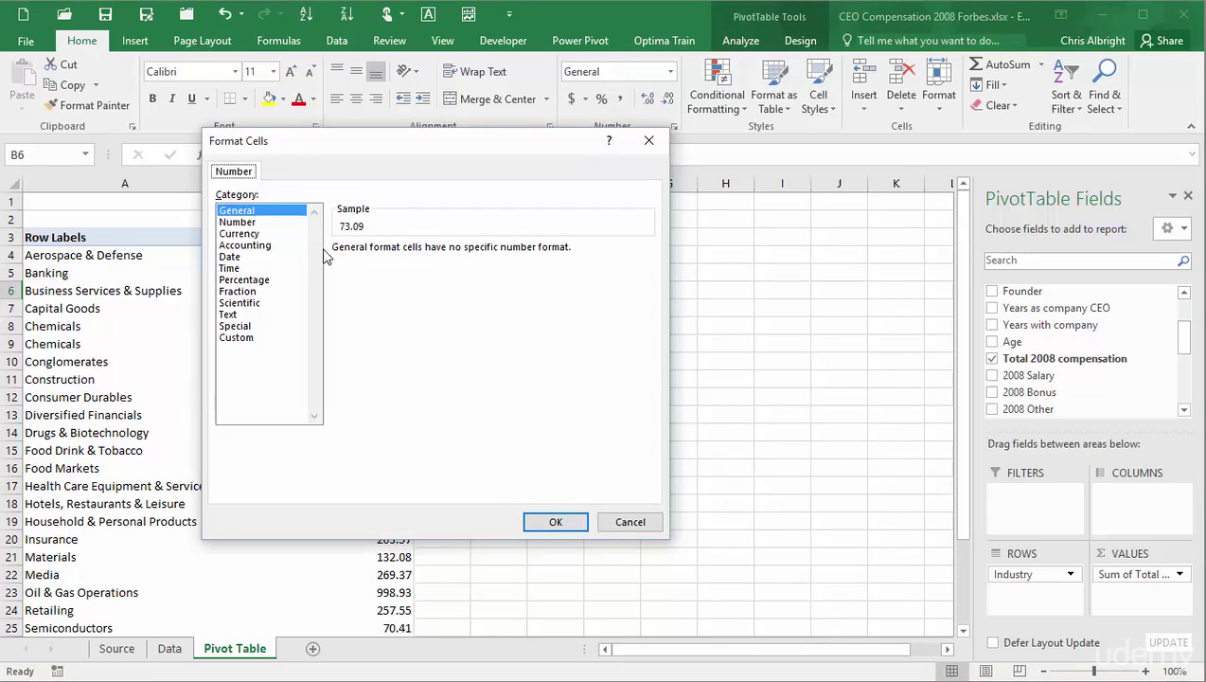
pyautogui.click(258, 237)
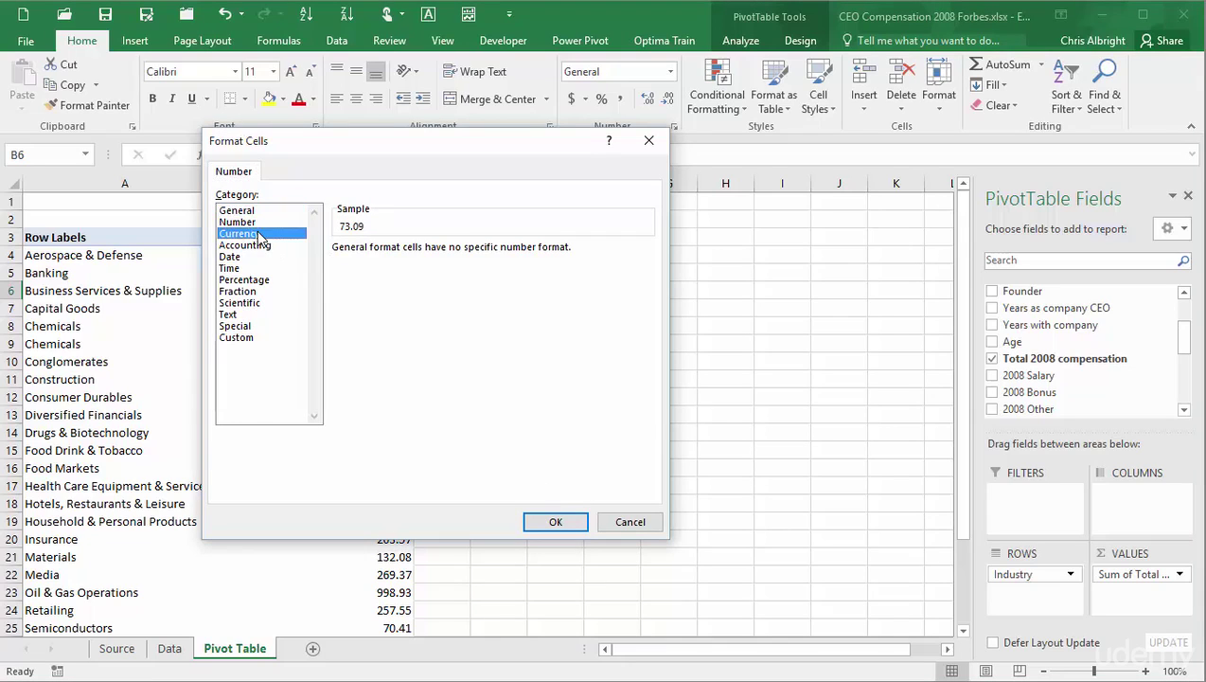
pyautogui.click(552, 520)
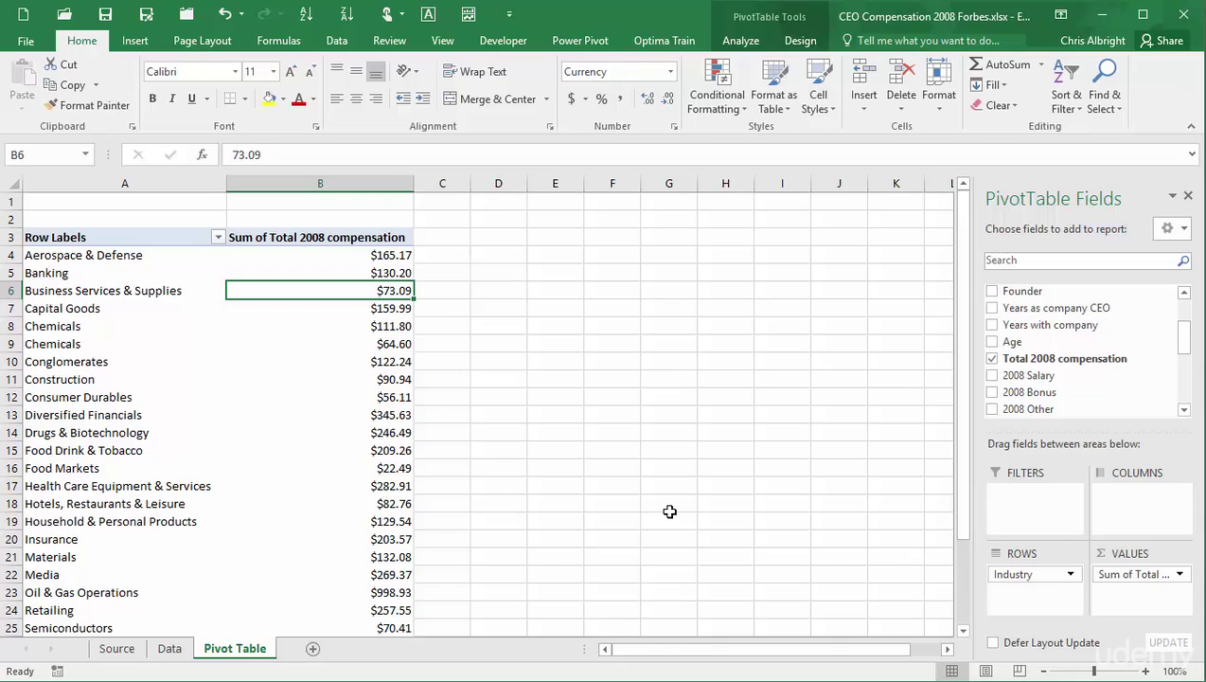
# - Select the entire pivot table and copy it
pyautogui.click(740, 42)
pyautogui.click(708, 85)
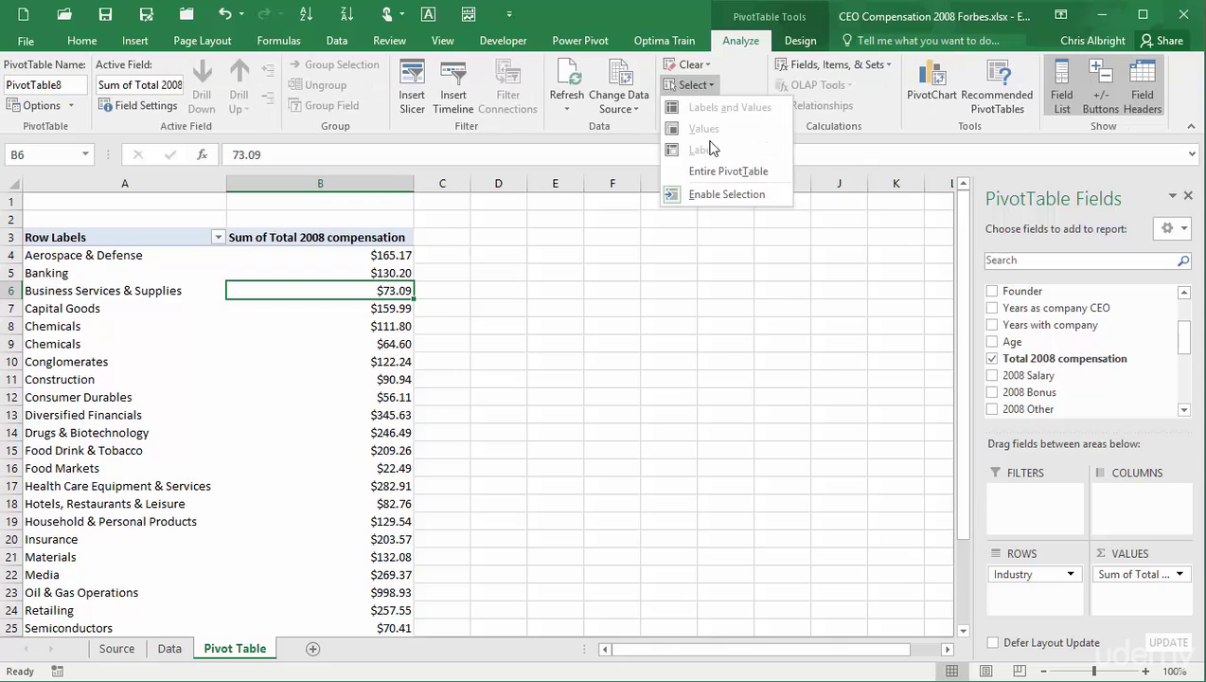
pyautogui.click(711, 172)
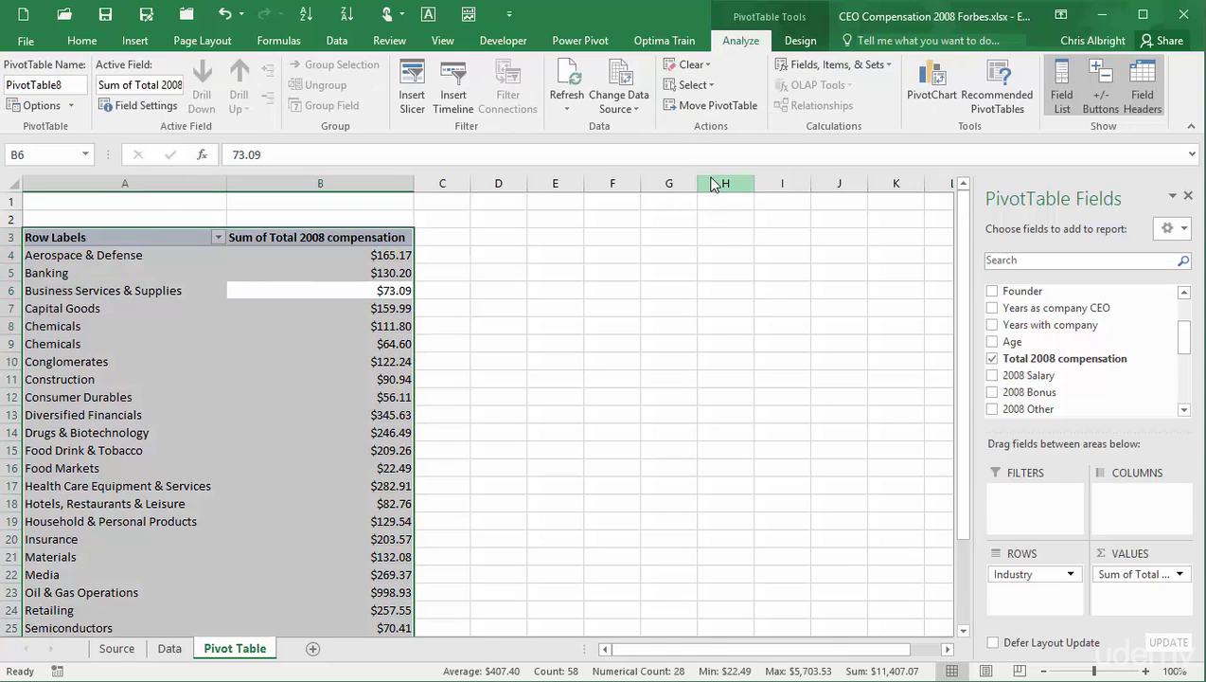
pyautogui.hotkey('ctrl', 'c')
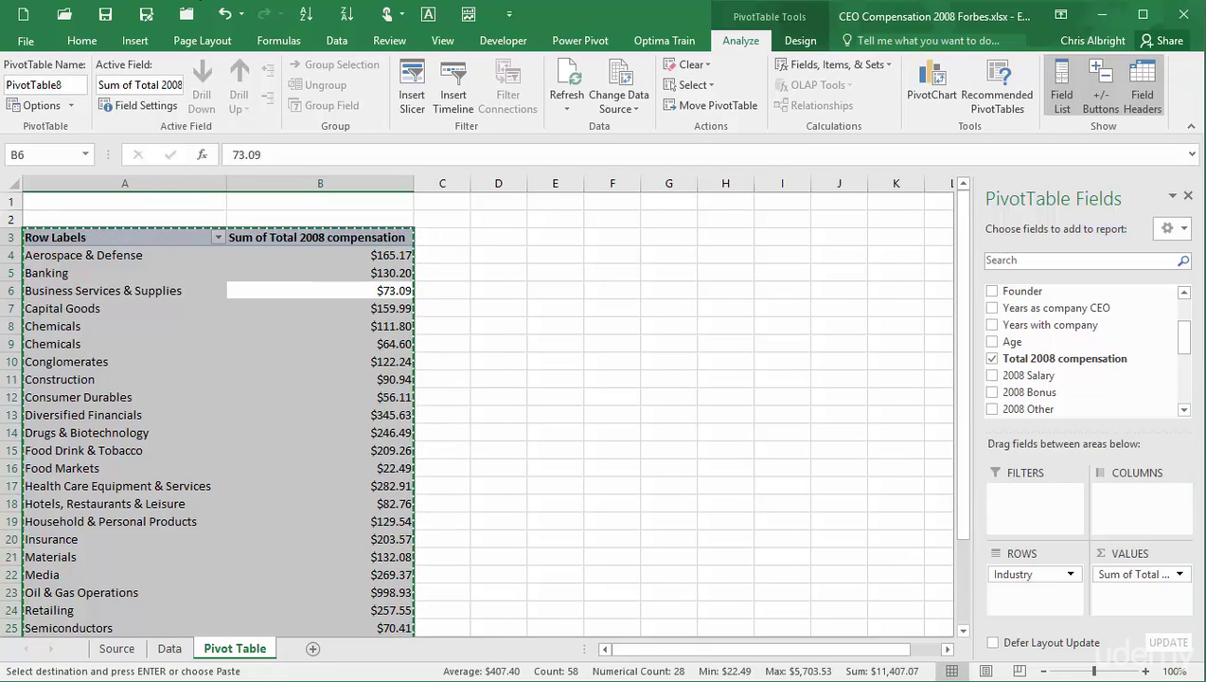
# - Paste the copied pivot table into a new blank workbook as values with number formatting, and autofit columns A and B
pyautogui.click(25, 14)
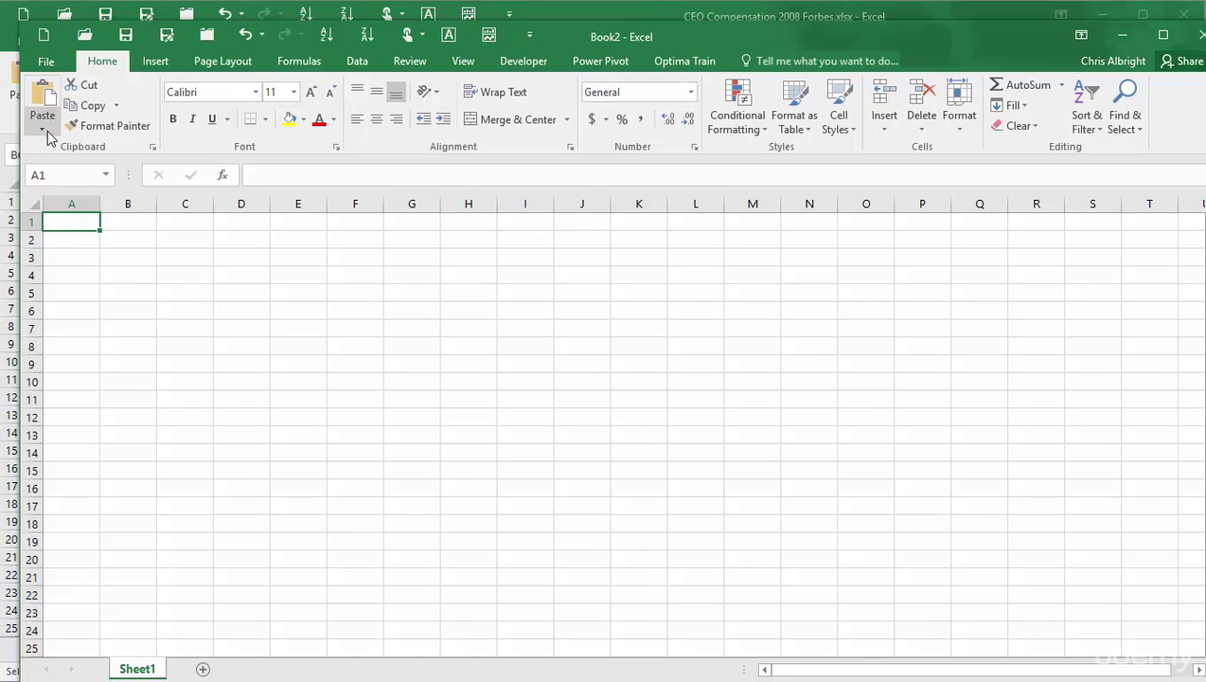
pyautogui.click(43, 132)
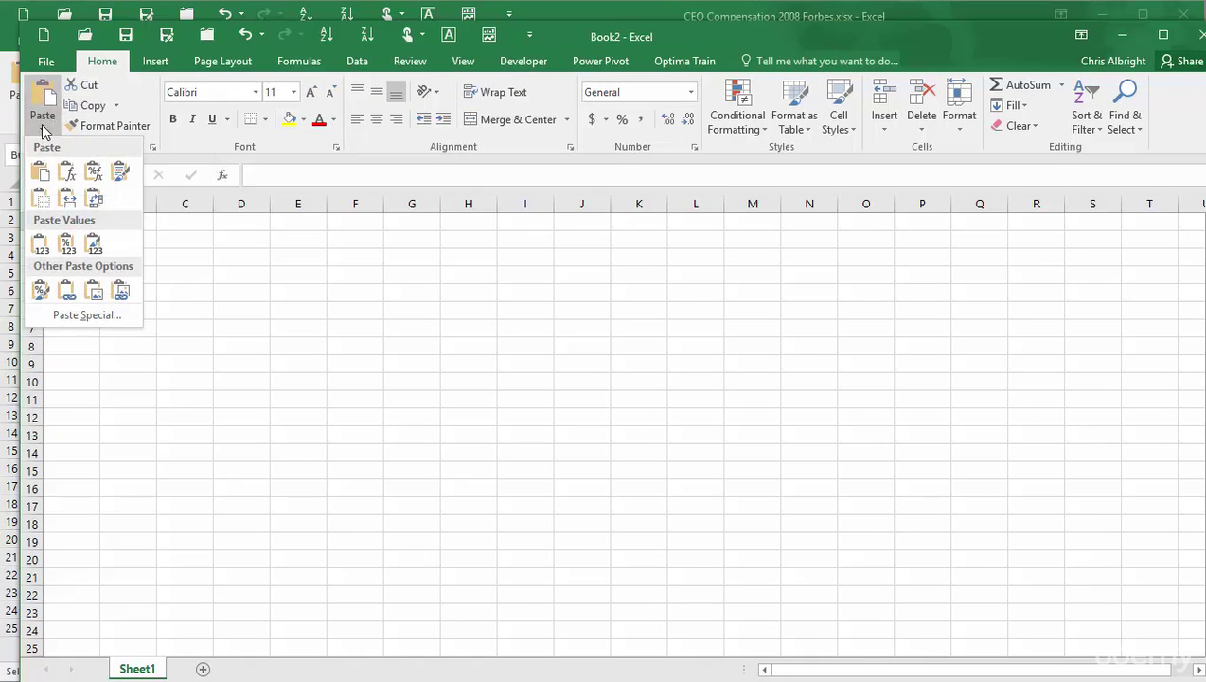
pyautogui.click(65, 244)
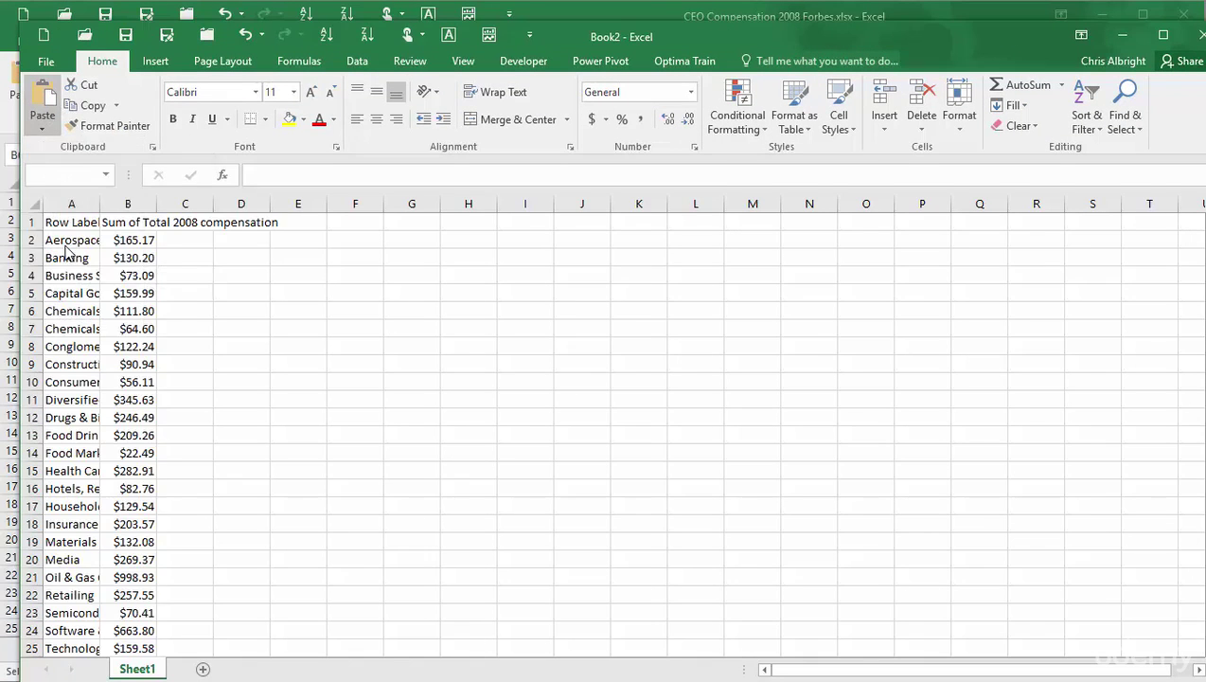
pyautogui.doubleClick(99, 202)
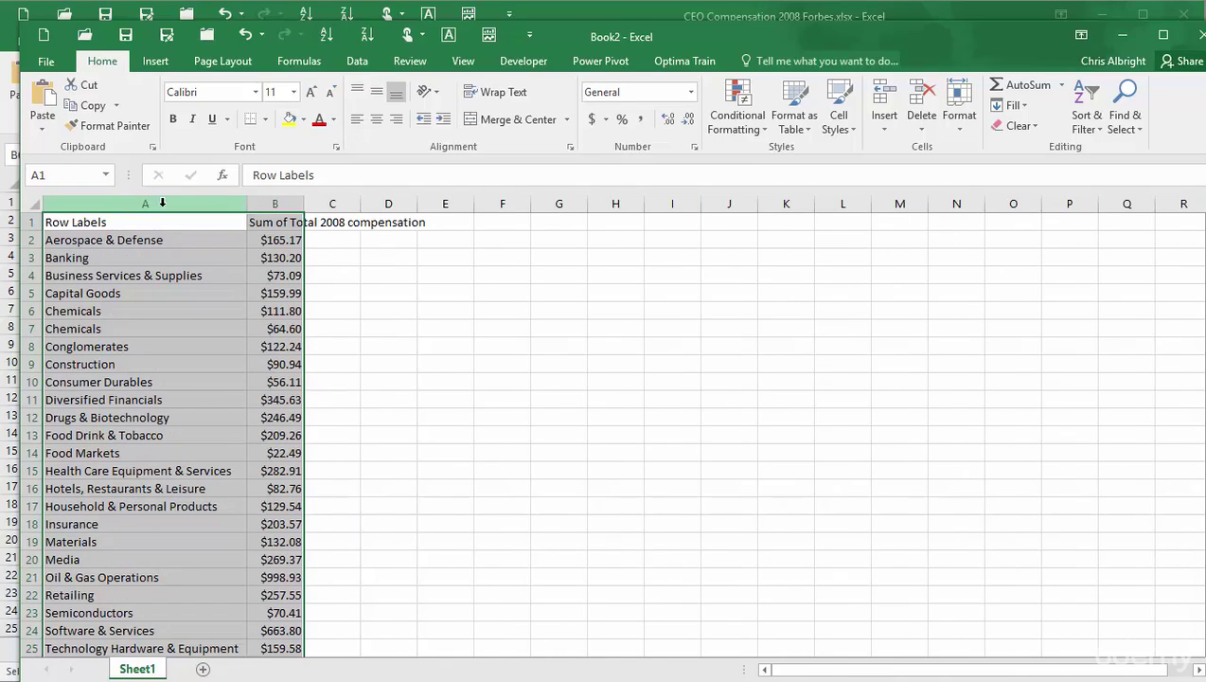
pyautogui.doubleClick(304, 201)
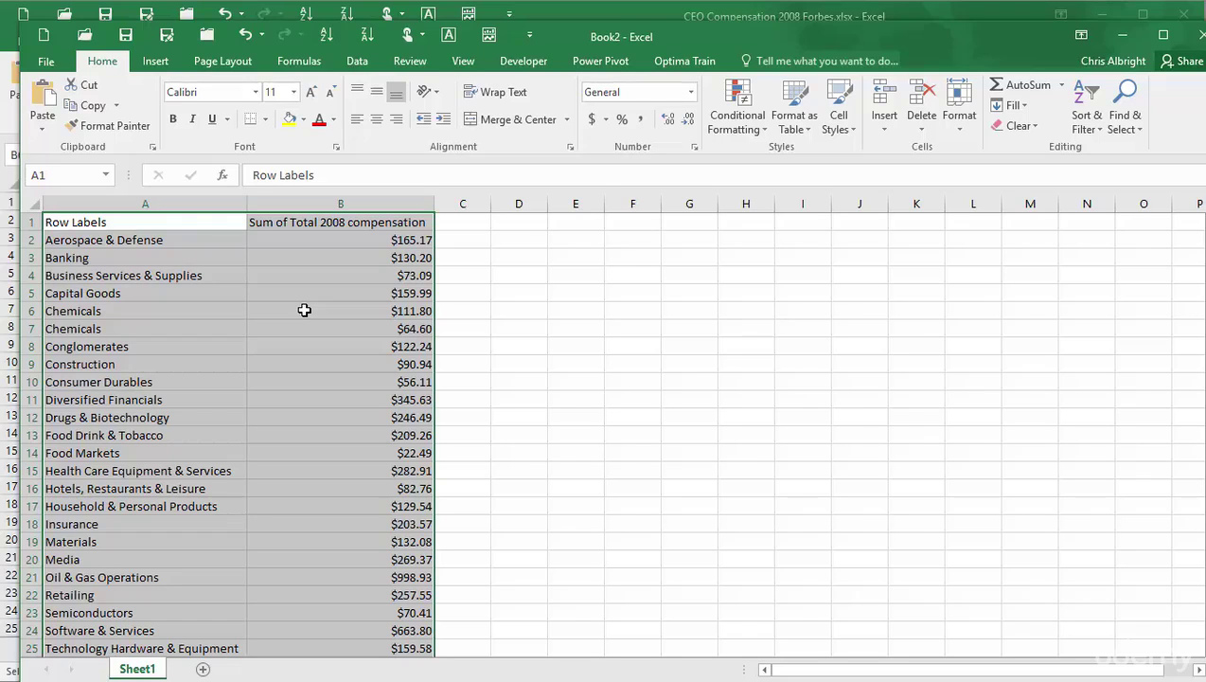
# - Return to the CEO Compensation 2008 Forbes workbook, clear the copy selection, and delete the Data sheet
pyautogui.click(525, 17)
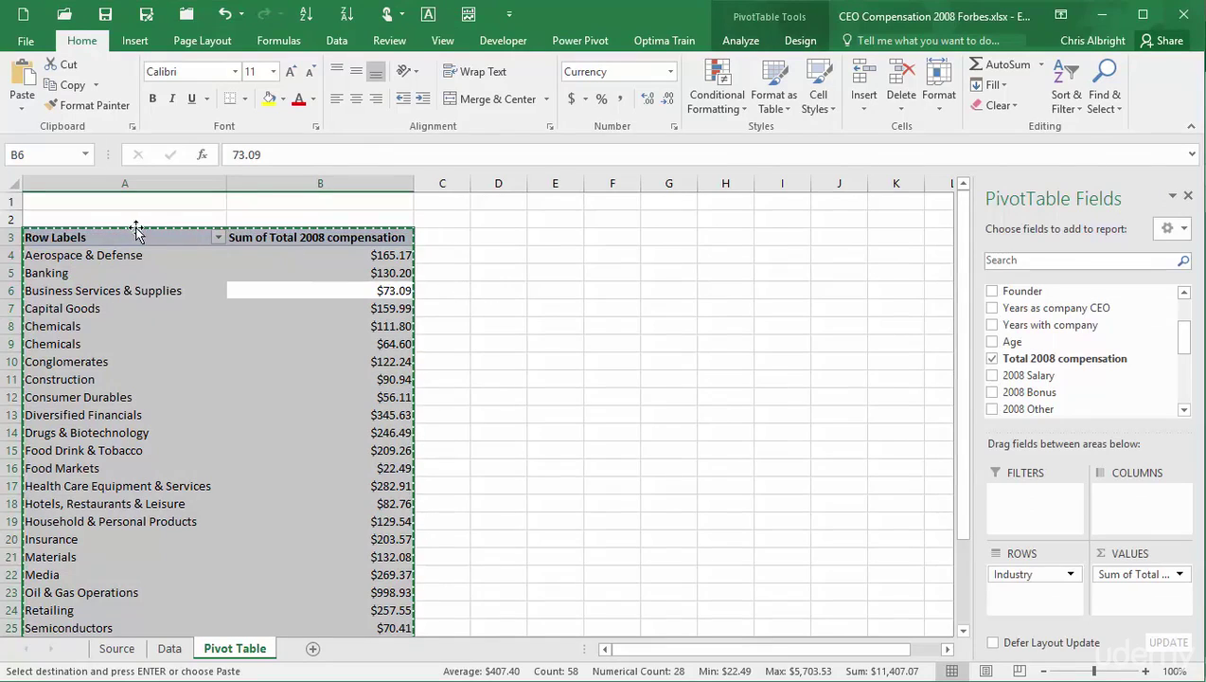
pyautogui.click(68, 236)
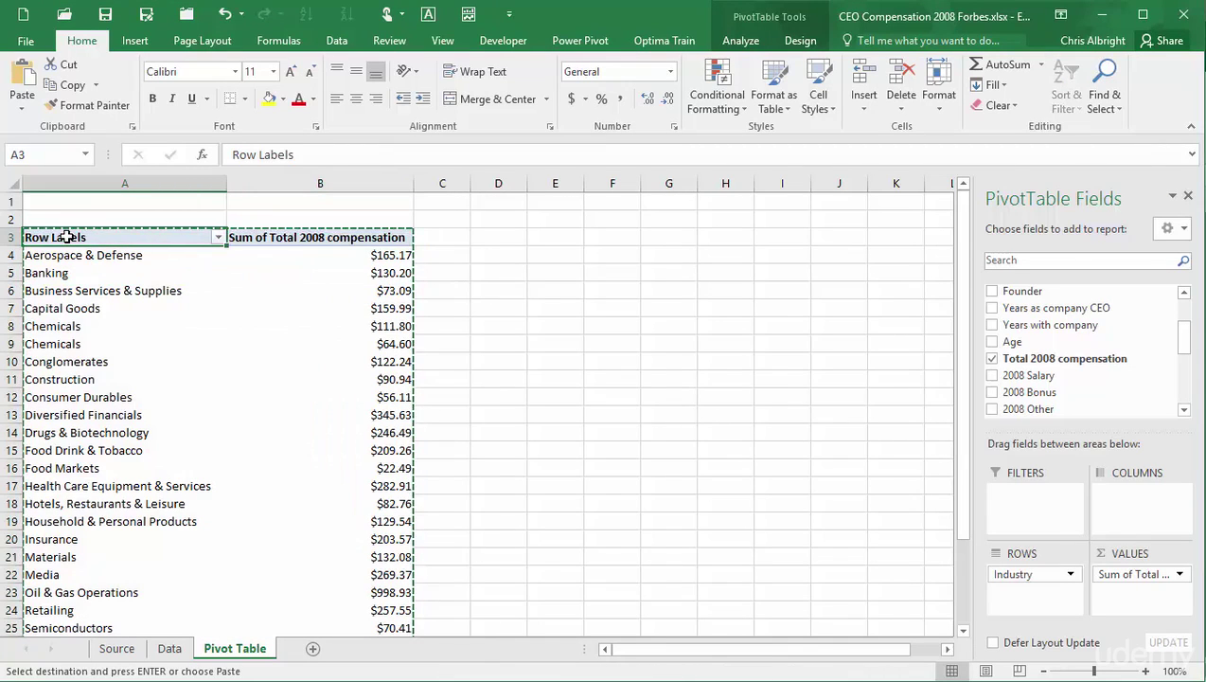
pyautogui.press('Escape')
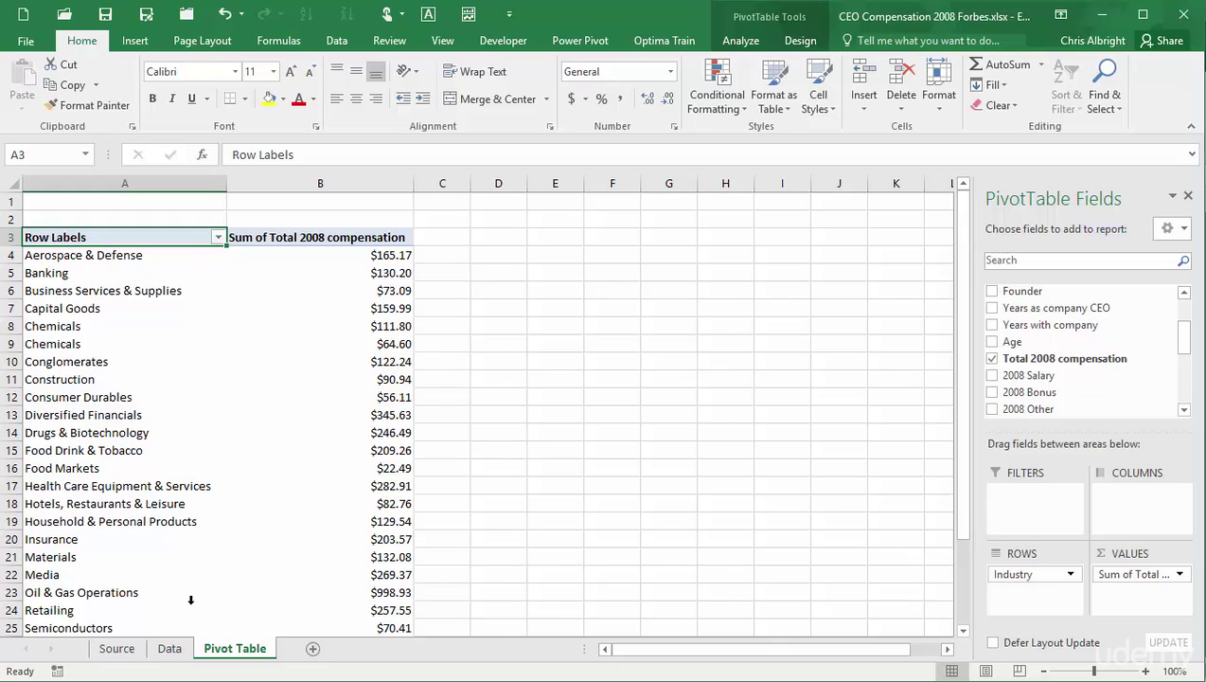
pyautogui.rightClick(167, 650)
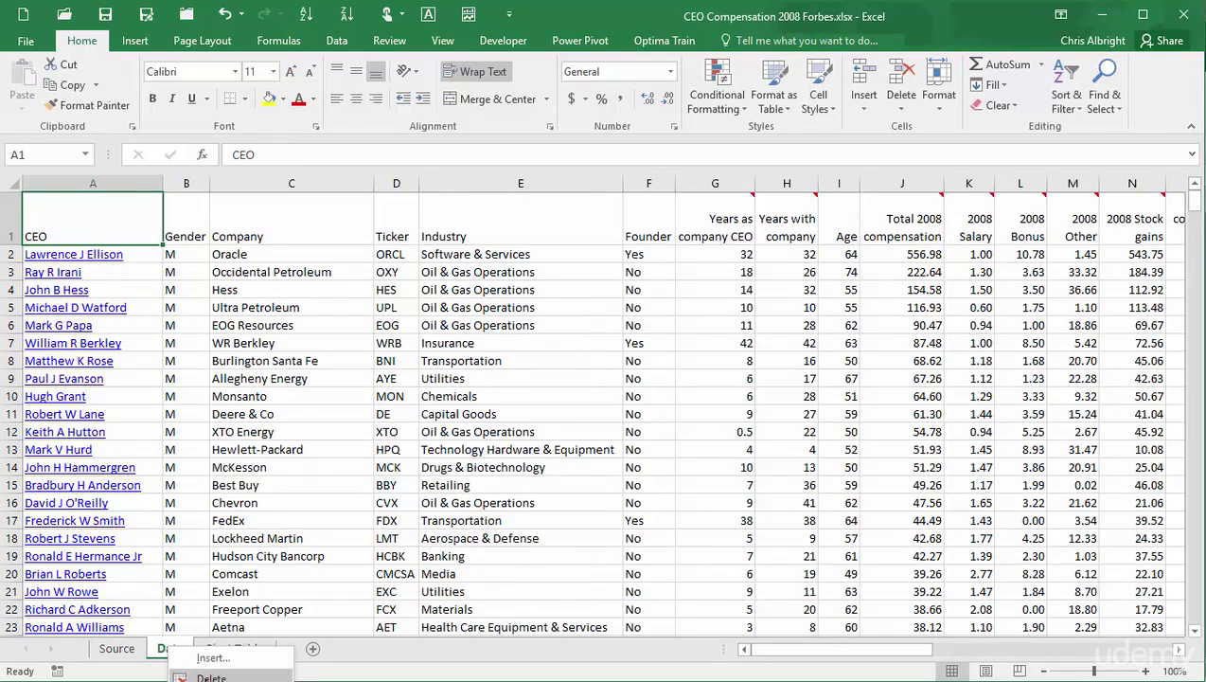
pyautogui.click(211, 676)
pyautogui.click(1093, 366)
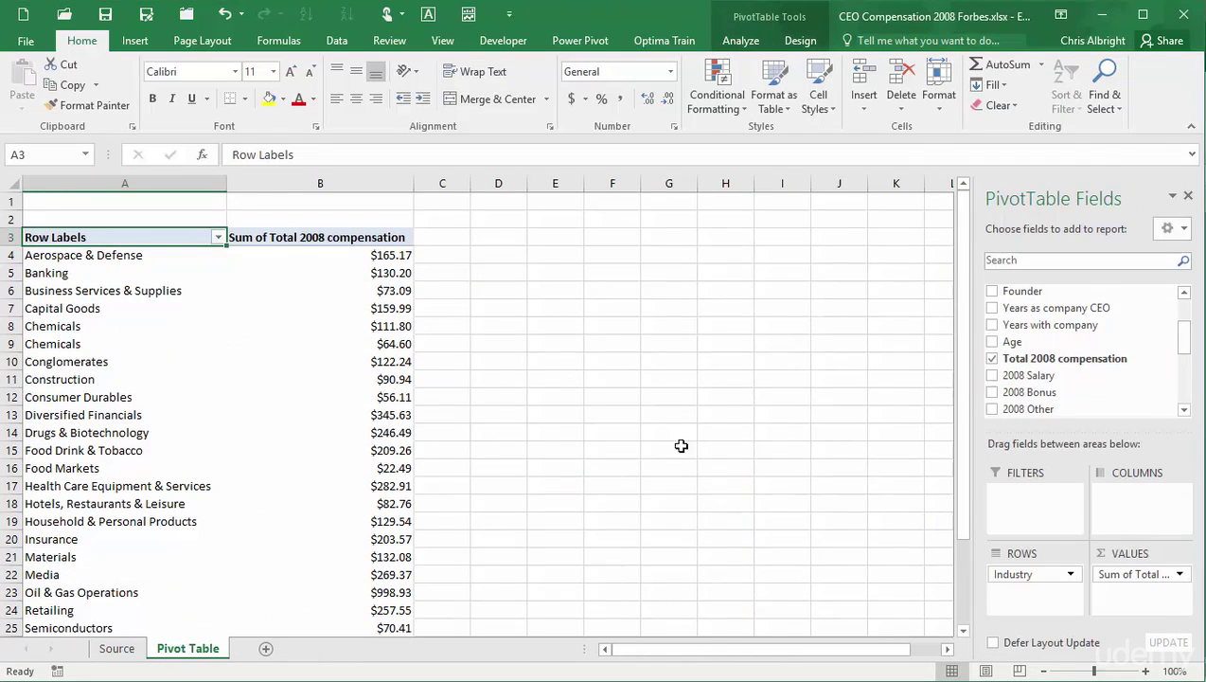
# - Replace Total 2008 compensation with Years with company in the pivot table's values, and show the grand total's underlying records on a new sheet
pyautogui.moveTo(1108, 579); pyautogui.dragTo(803, 553)
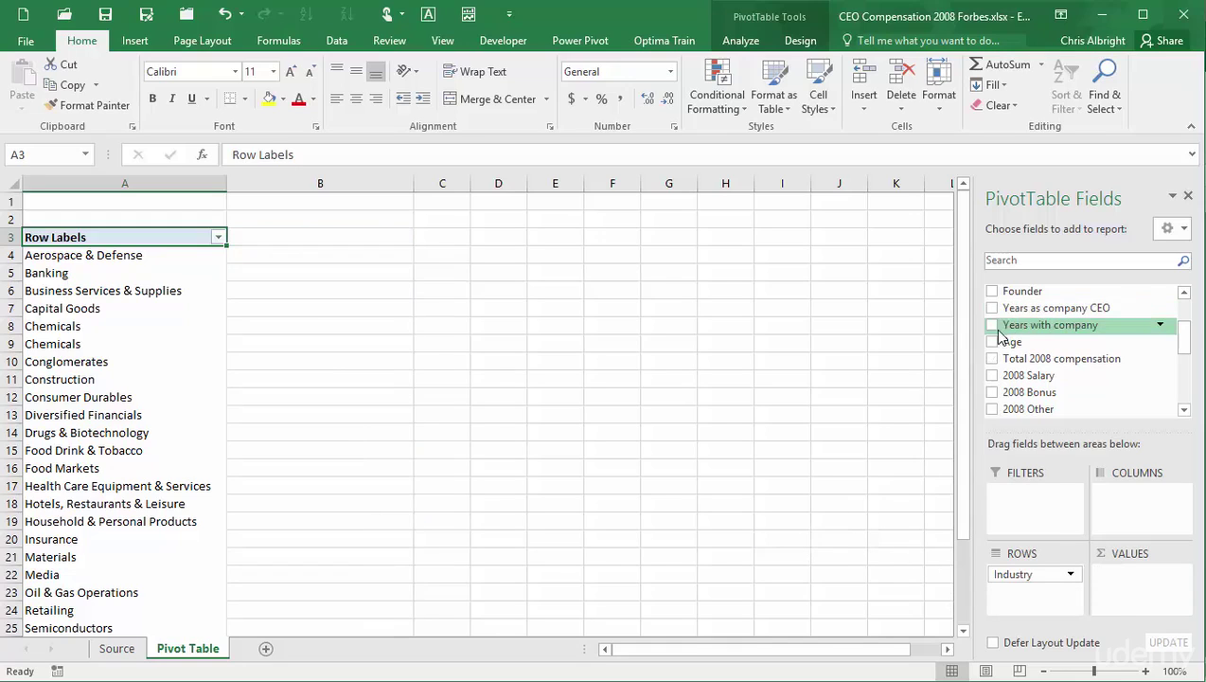
pyautogui.moveTo(1024, 341); pyautogui.dragTo(1152, 572)
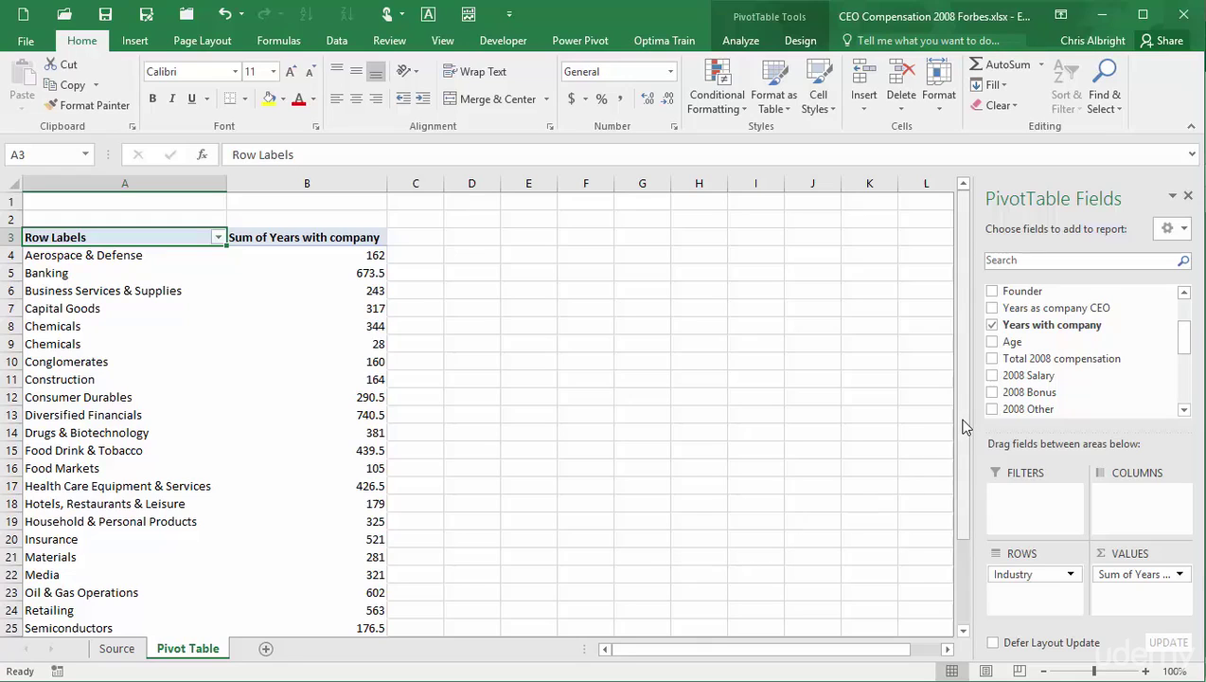
pyautogui.scroll(-2, 965, 426)
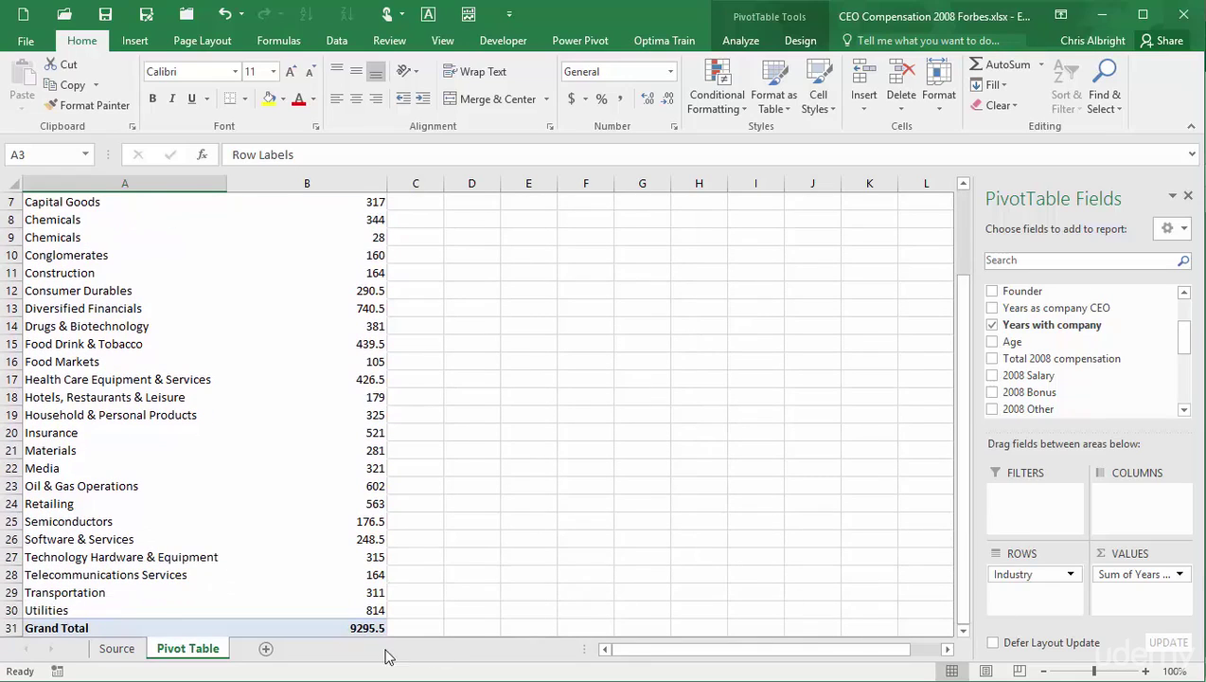
pyautogui.doubleClick(364, 627)
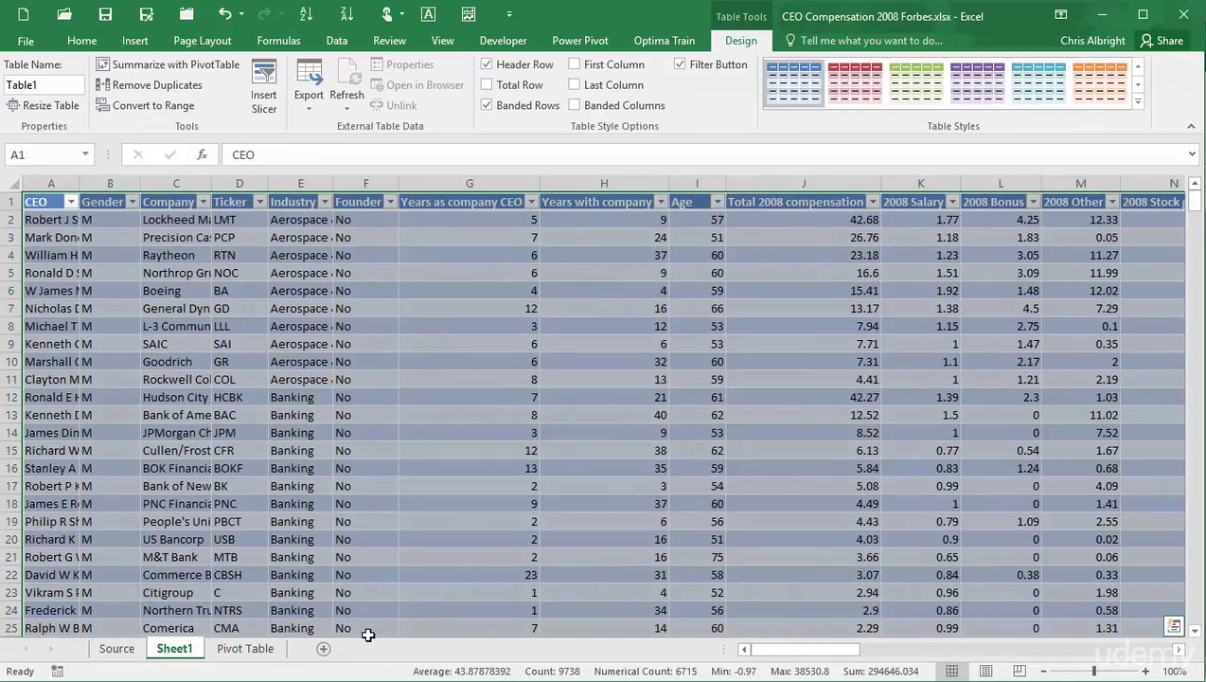